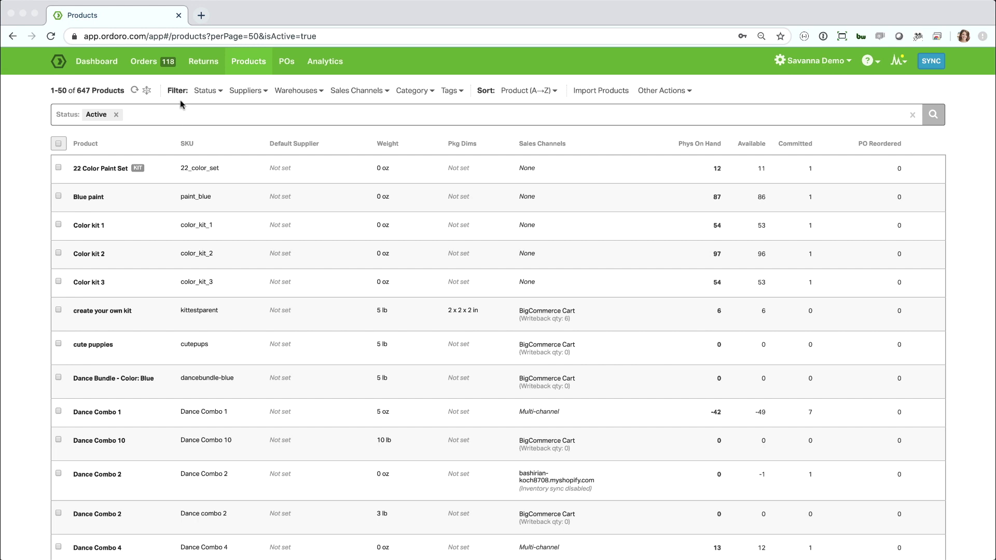
Create a light-blue 'color kit' product tag and check that it appears in the tag list
{"action": "left_click", "coordinate": [450, 92]}
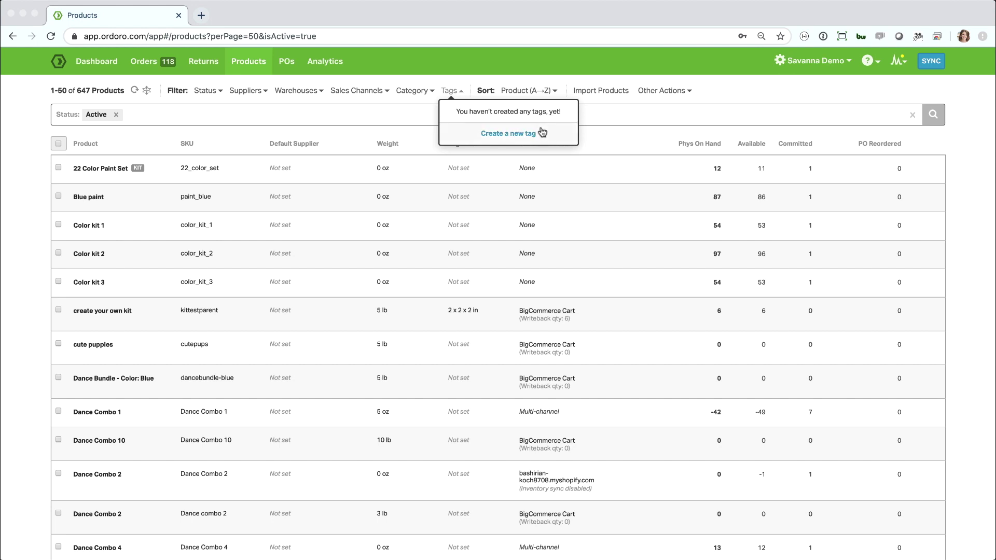
{"action": "left_click", "coordinate": [510, 138]}
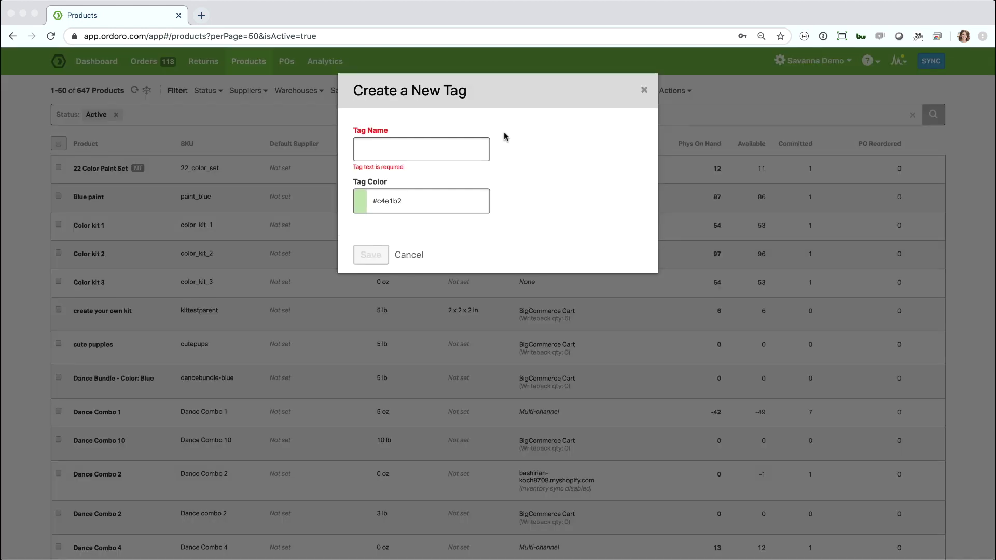
{"action": "left_click", "coordinate": [450, 148]}
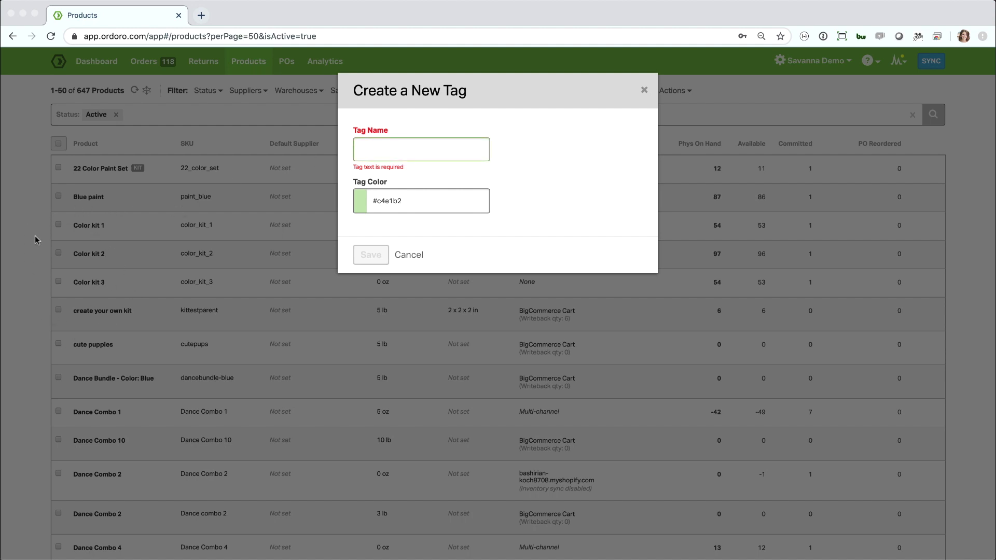
{"action": "type", "text": "color kit"}
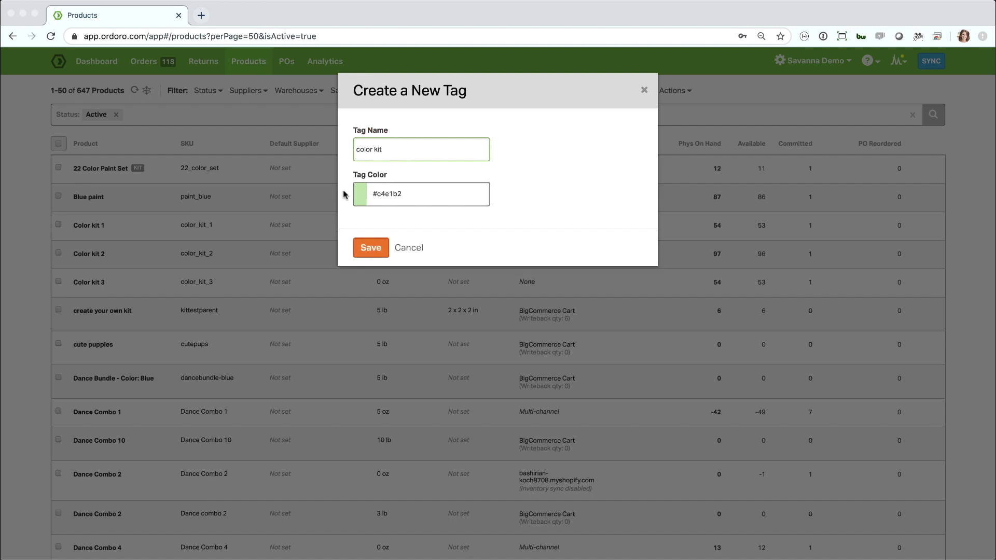
{"action": "left_click", "coordinate": [360, 193]}
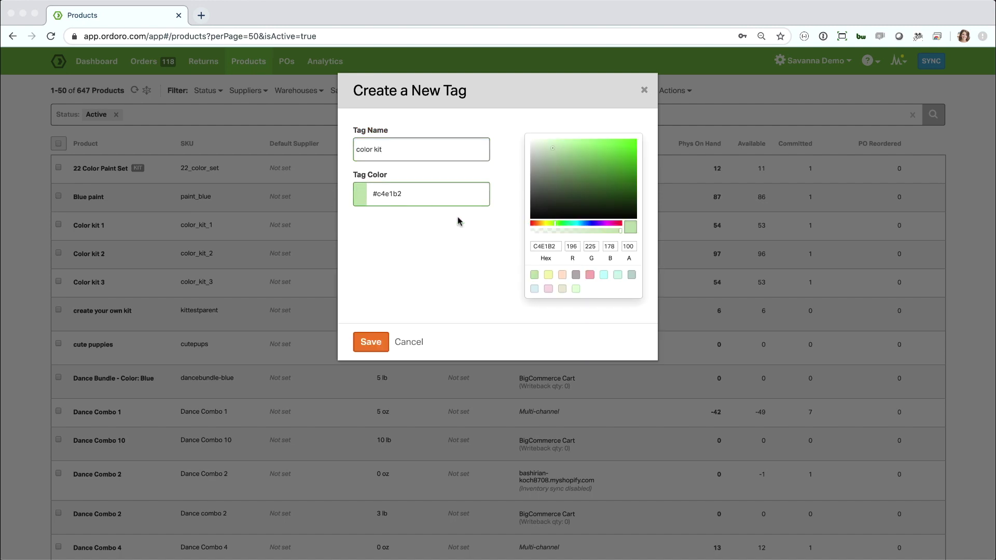
{"action": "left_click", "coordinate": [607, 275]}
{"action": "left_click", "coordinate": [371, 343]}
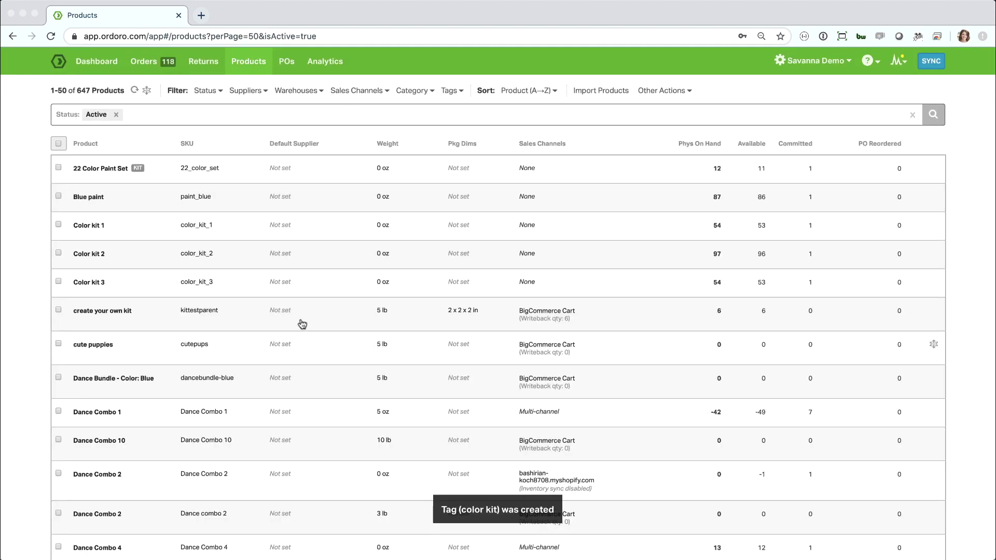
{"action": "left_click", "coordinate": [451, 91]}
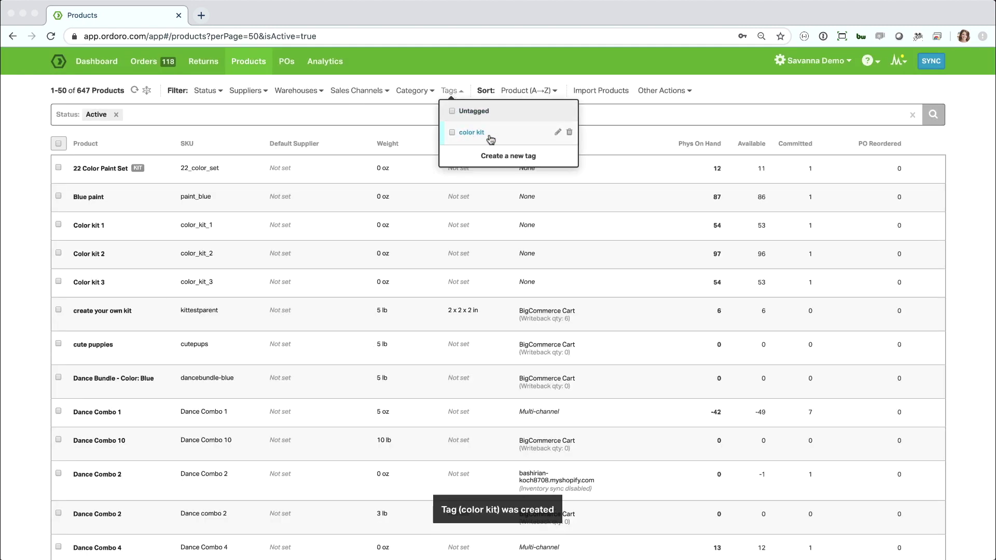
{"action": "mouse_move", "coordinate": [452, 90]}
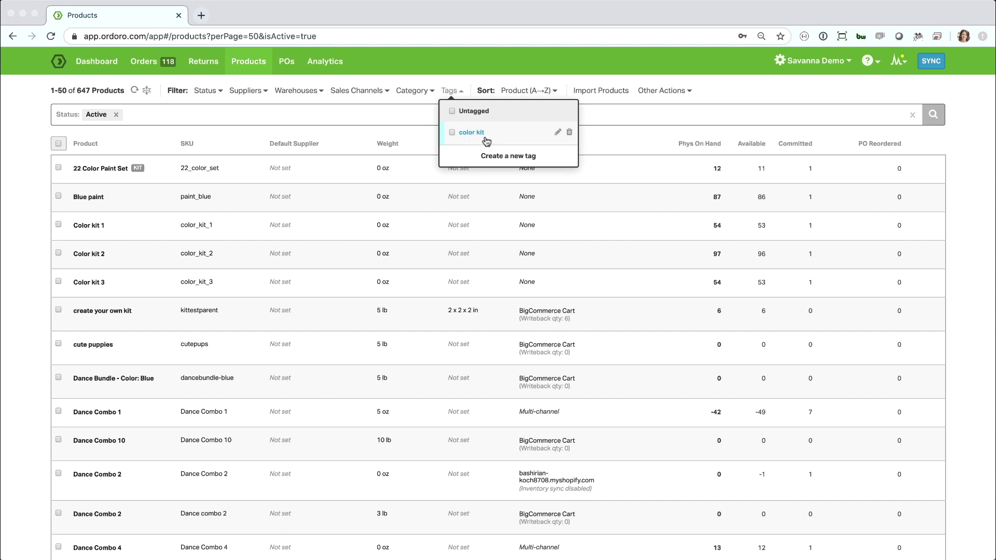
Apply the 'color kit' tag to Color kit 1, 2 and 3, then clear the selection
{"action": "left_click", "coordinate": [8, 279]}
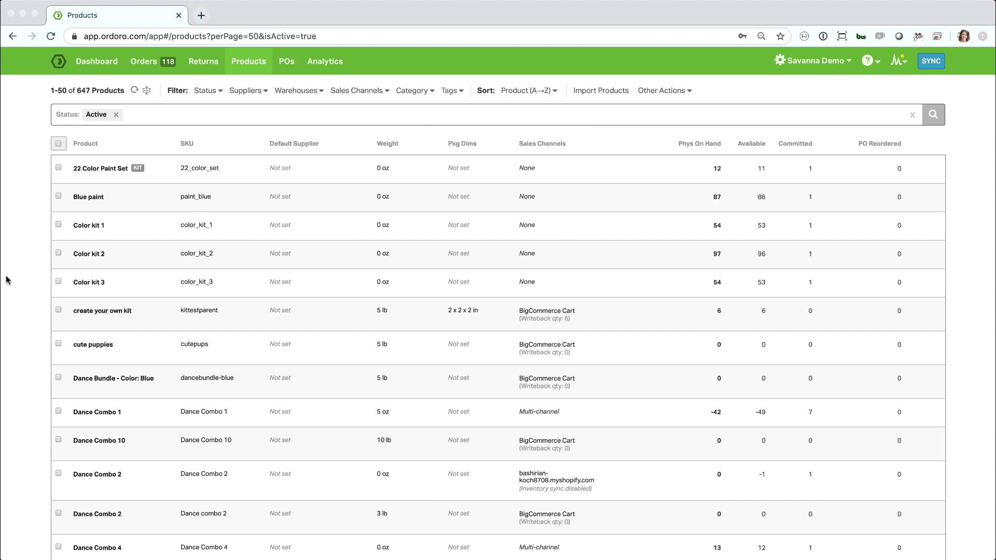
{"action": "left_click", "coordinate": [58, 226]}
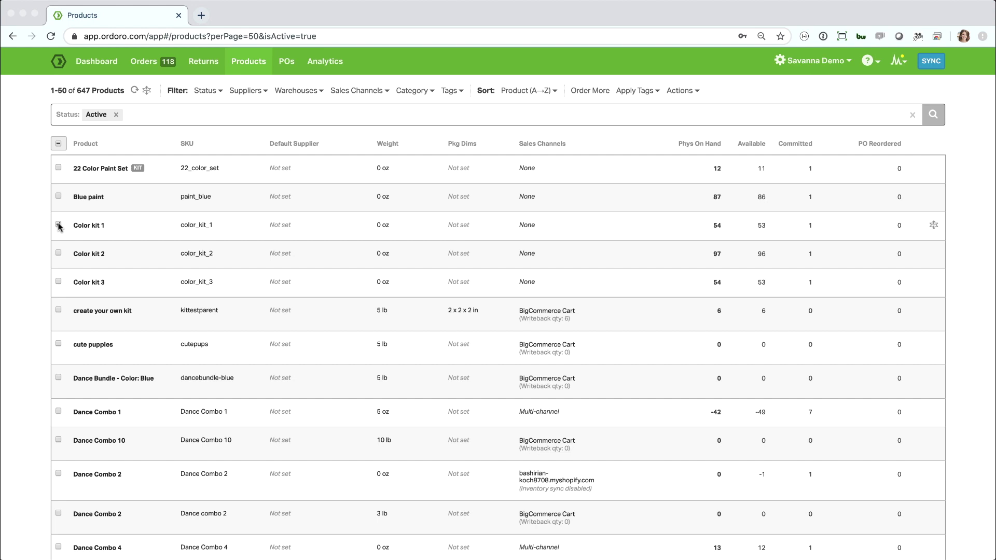
{"action": "left_click", "coordinate": [59, 254]}
{"action": "left_click", "coordinate": [59, 282]}
{"action": "left_click", "coordinate": [648, 92]}
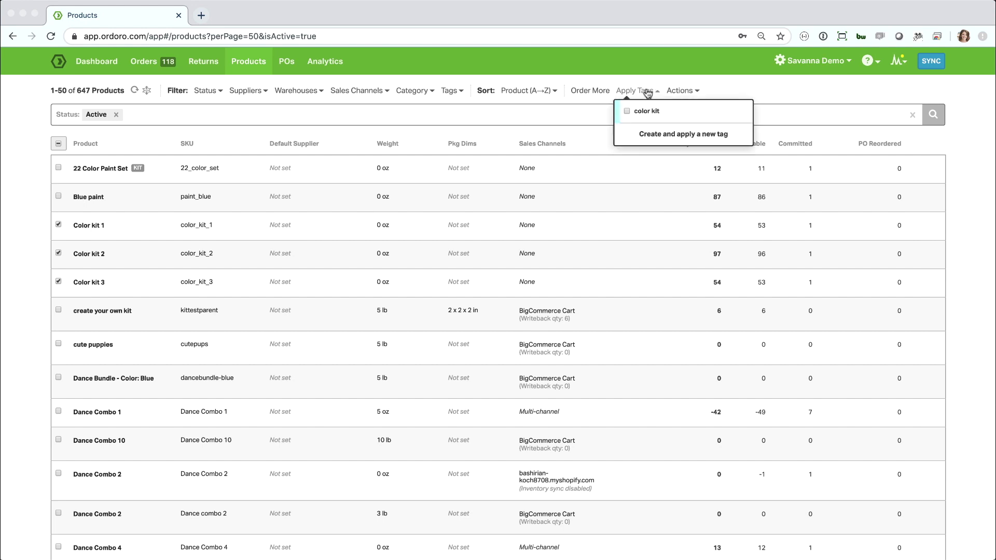
{"action": "left_click", "coordinate": [646, 112]}
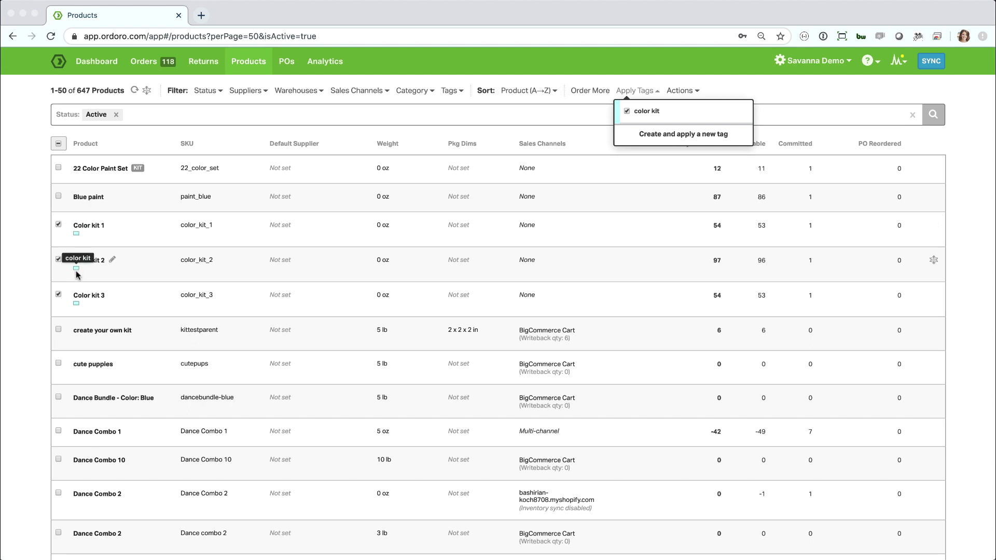
{"action": "left_click", "coordinate": [18, 296]}
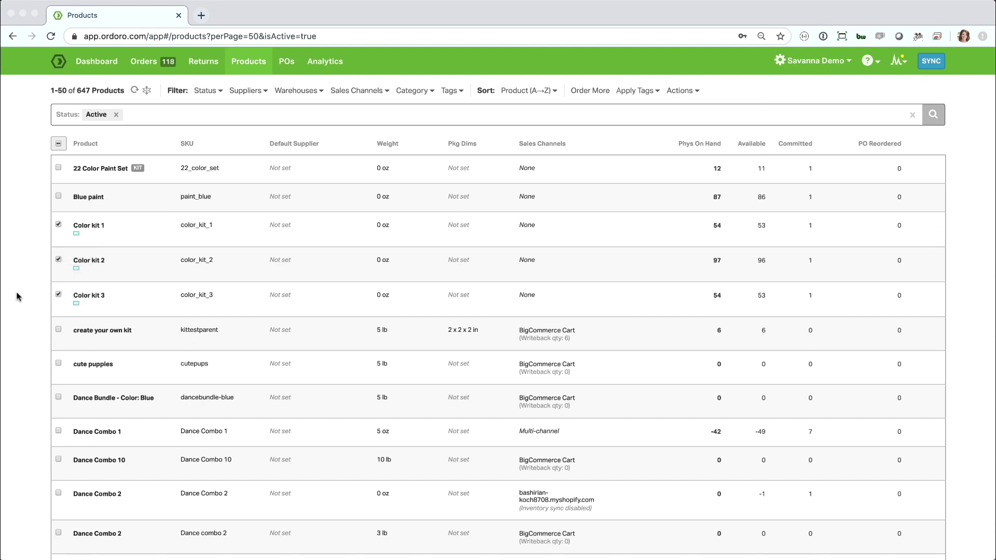
{"action": "left_click", "coordinate": [59, 145]}
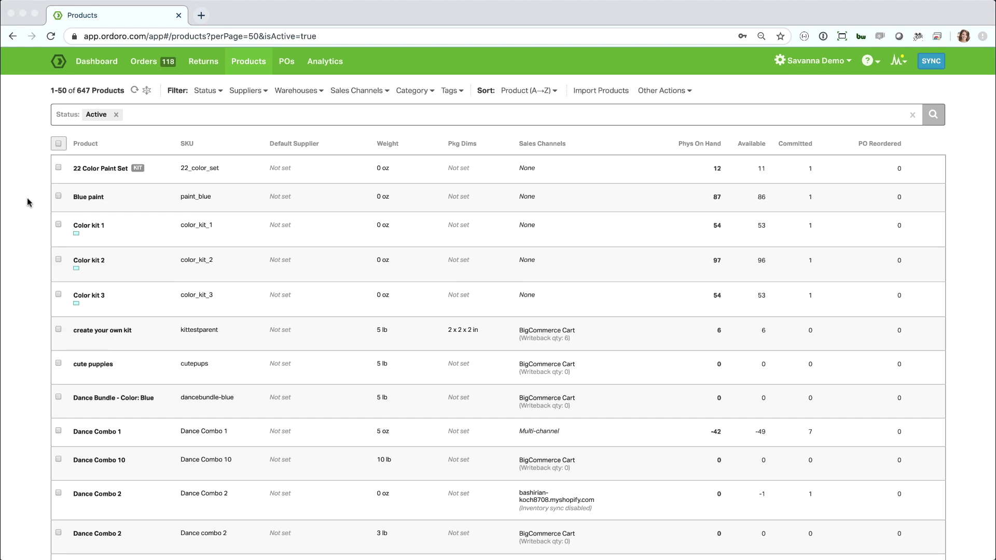
{"action": "scroll", "coordinate": [27, 203], "scroll_direction": "down", "scroll_amount": 4}
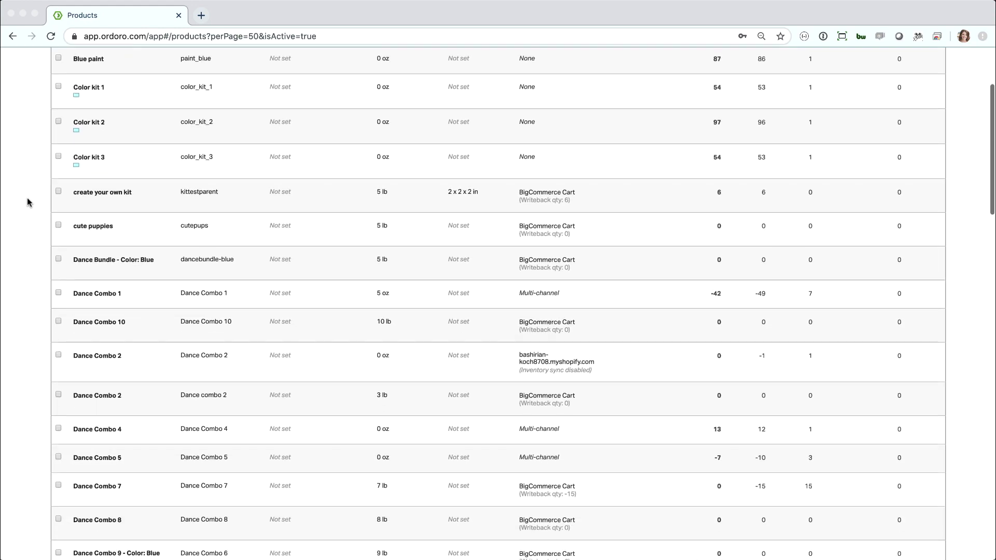
{"action": "scroll", "coordinate": [32, 202], "scroll_direction": "down", "scroll_amount": 4}
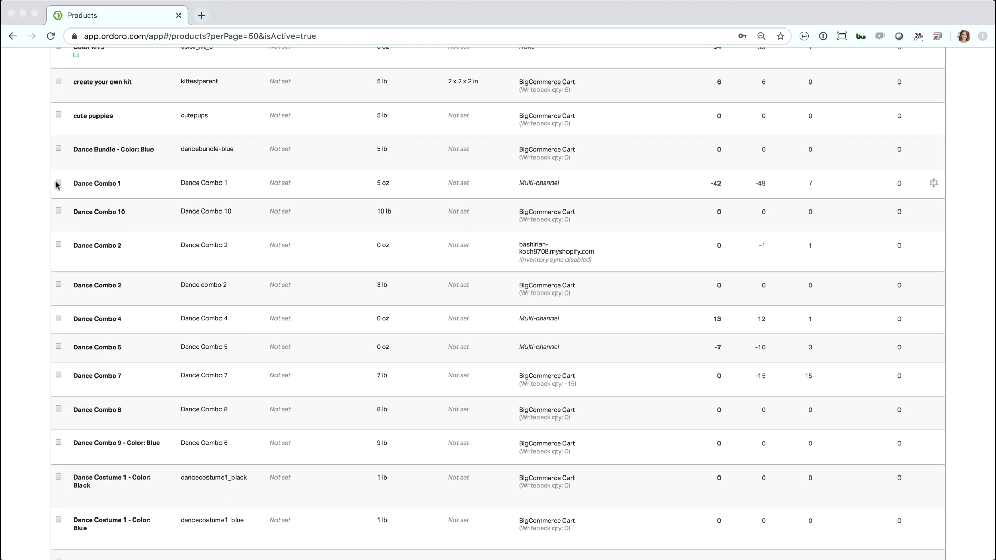
Select Dance Combo 1–9 and tag them with a new pink 'dance combo' tag
{"action": "left_click", "coordinate": [59, 182]}
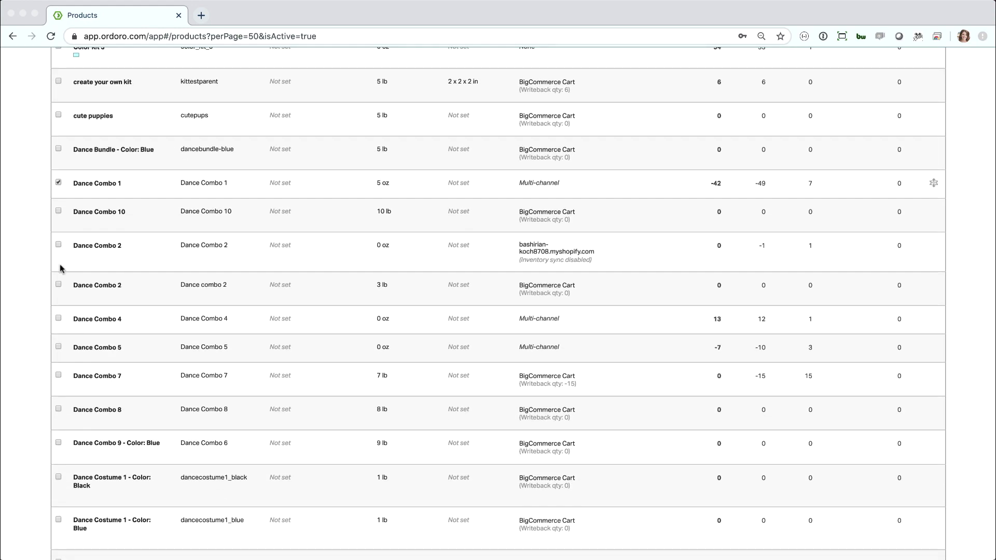
{"action": "left_click", "coordinate": [59, 443], "text": "shift"}
{"action": "scroll", "coordinate": [38, 346], "scroll_direction": "up", "scroll_amount": 8}
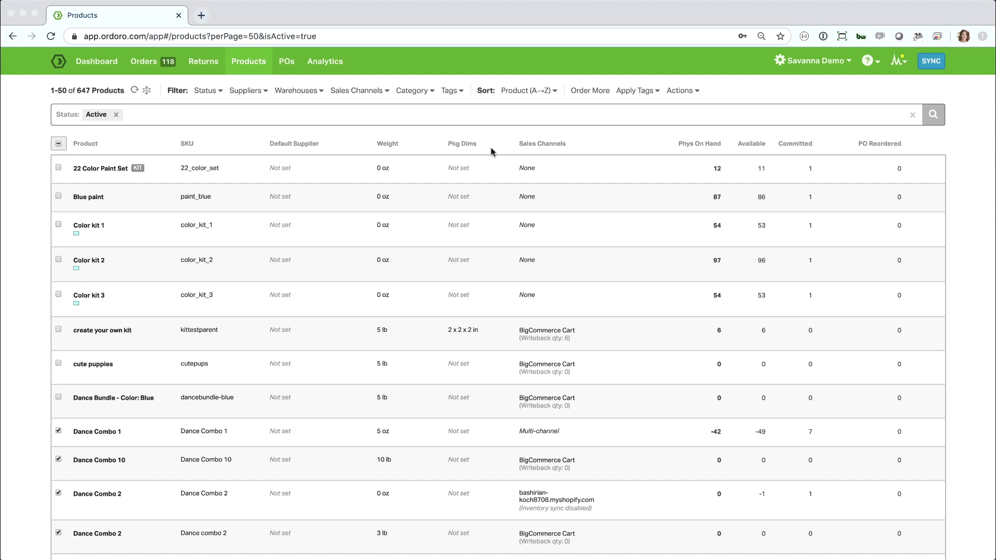
{"action": "left_click", "coordinate": [628, 91]}
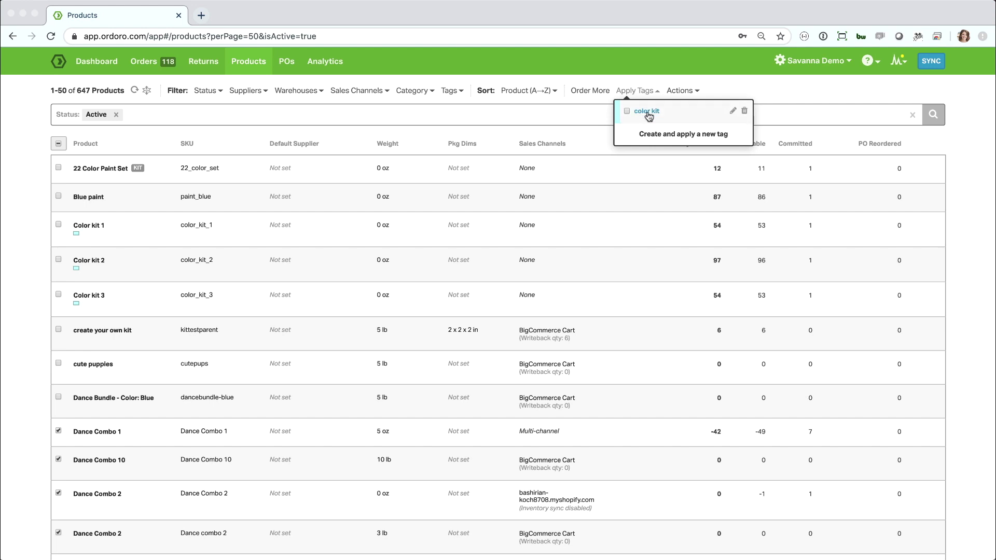
{"action": "left_click", "coordinate": [668, 137]}
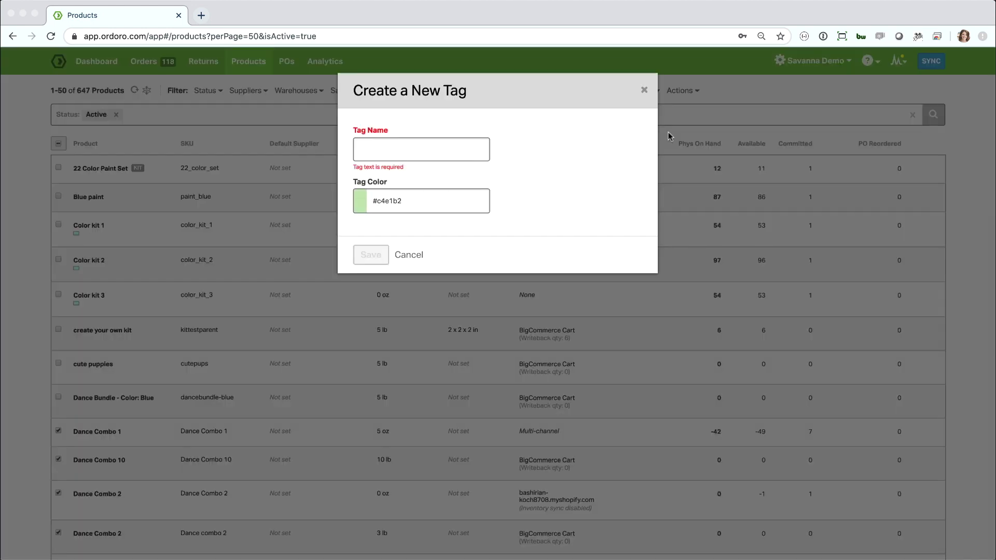
{"action": "left_click", "coordinate": [454, 148]}
{"action": "type", "text": "dance combo"}
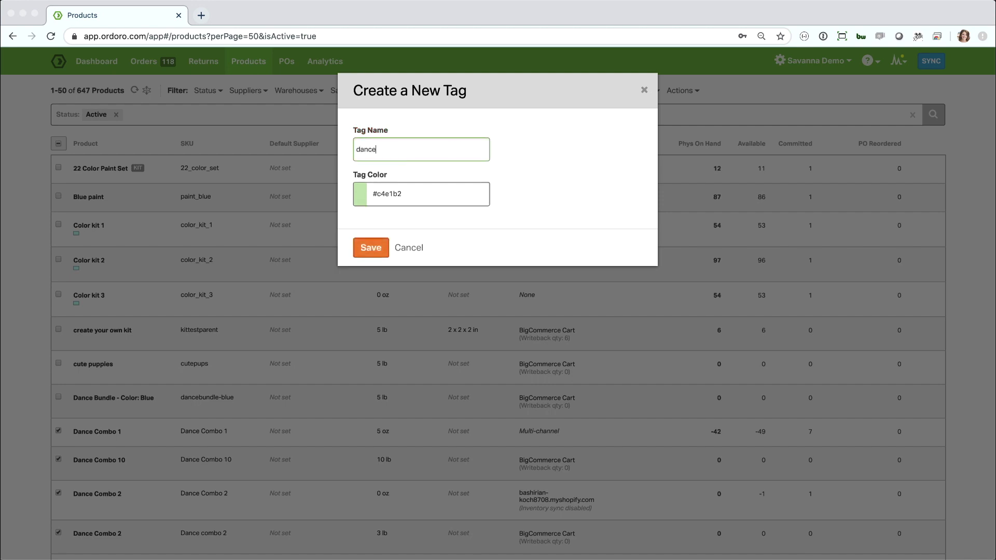
{"action": "left_click", "coordinate": [360, 193]}
{"action": "left_click", "coordinate": [548, 289]}
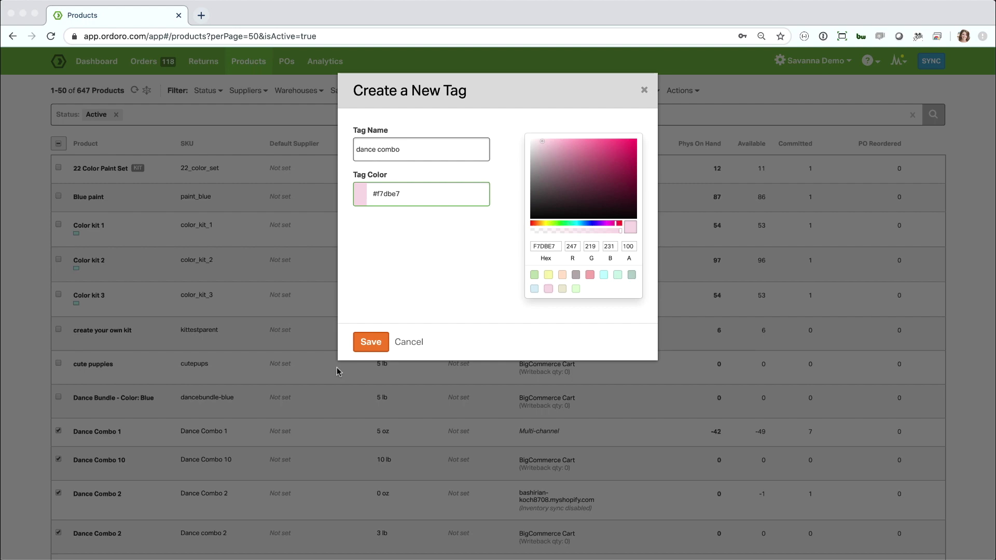
{"action": "left_click", "coordinate": [371, 342]}
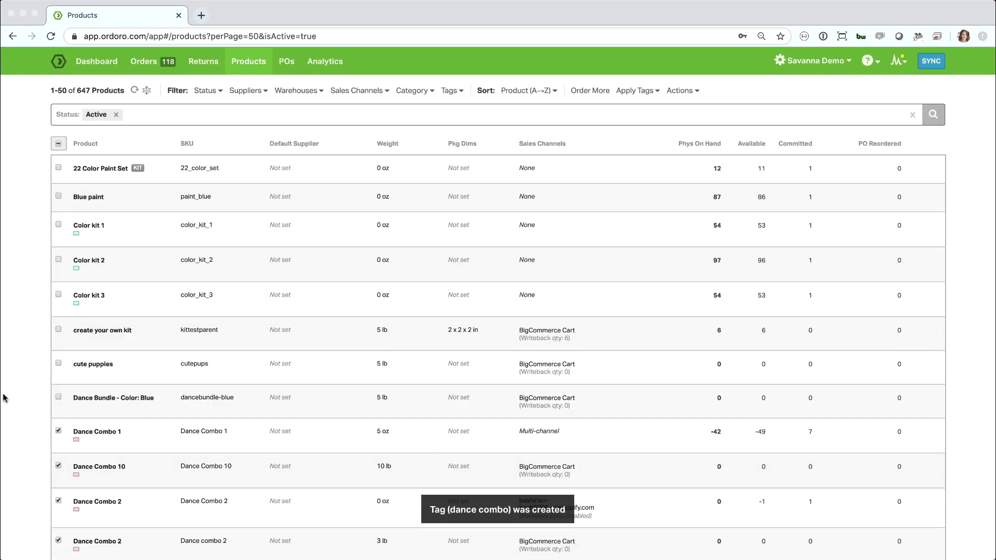
{"action": "scroll", "coordinate": [4, 398], "scroll_direction": "down", "scroll_amount": 4}
{"action": "scroll", "coordinate": [4, 398], "scroll_direction": "down", "scroll_amount": 2}
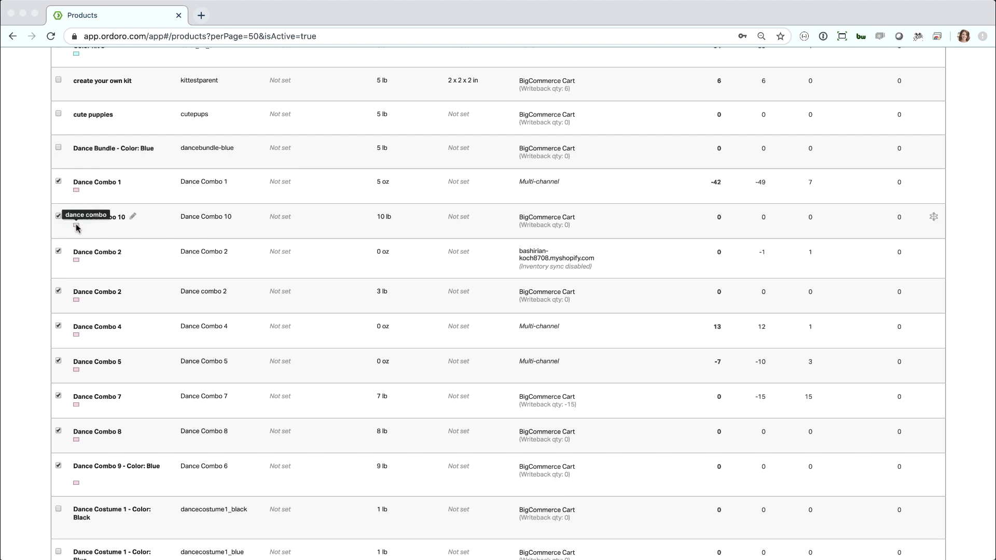
{"action": "scroll", "coordinate": [25, 206], "scroll_direction": "up", "scroll_amount": 6}
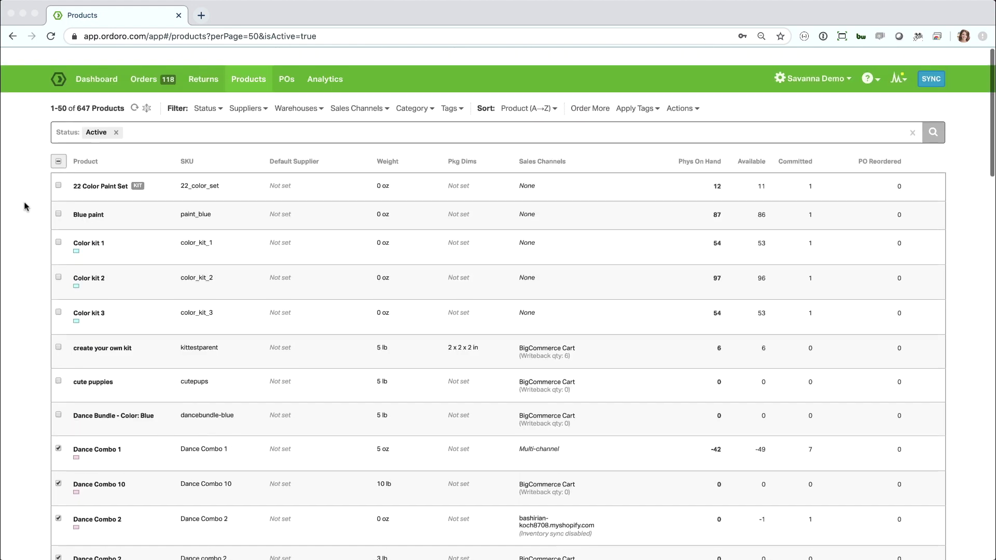
Filter products to those lacking both color kit and dance combo, then drop the dance combo chip
{"action": "left_click", "coordinate": [59, 144]}
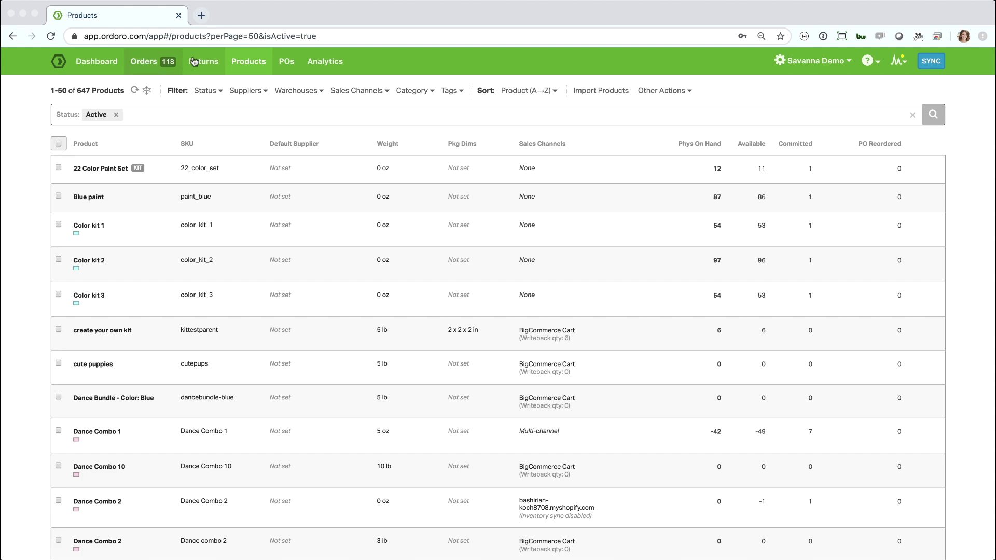
{"action": "left_click", "coordinate": [449, 91]}
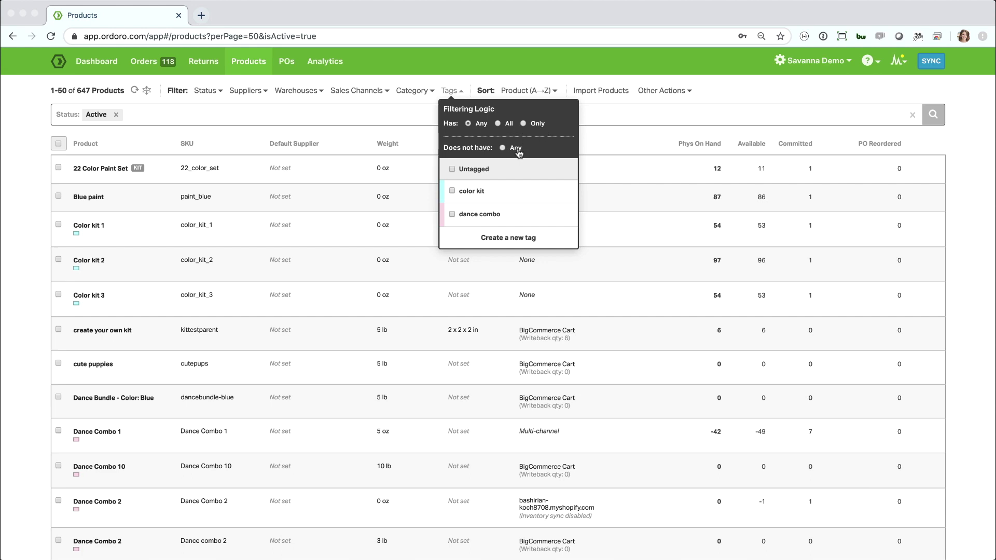
{"action": "left_click", "coordinate": [453, 192]}
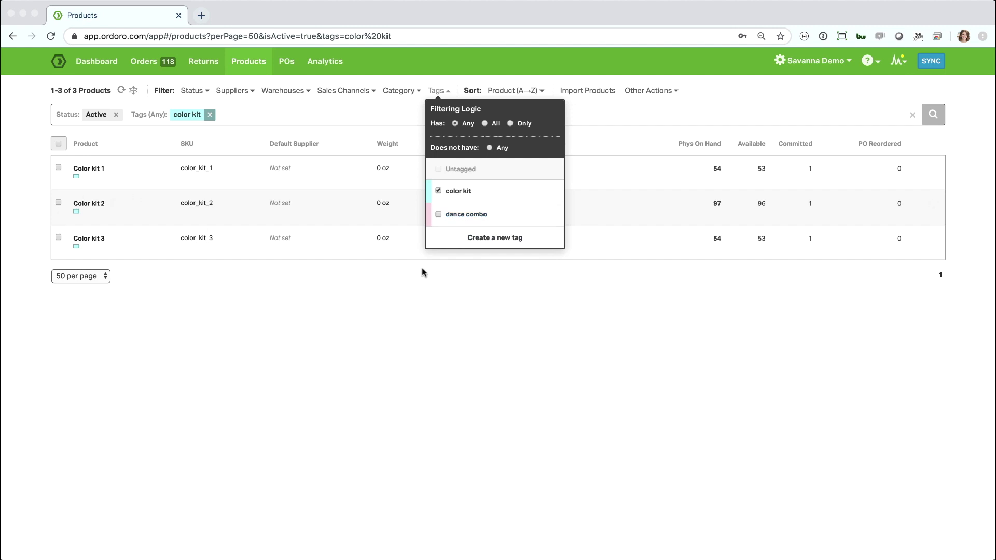
{"action": "left_click", "coordinate": [438, 214]}
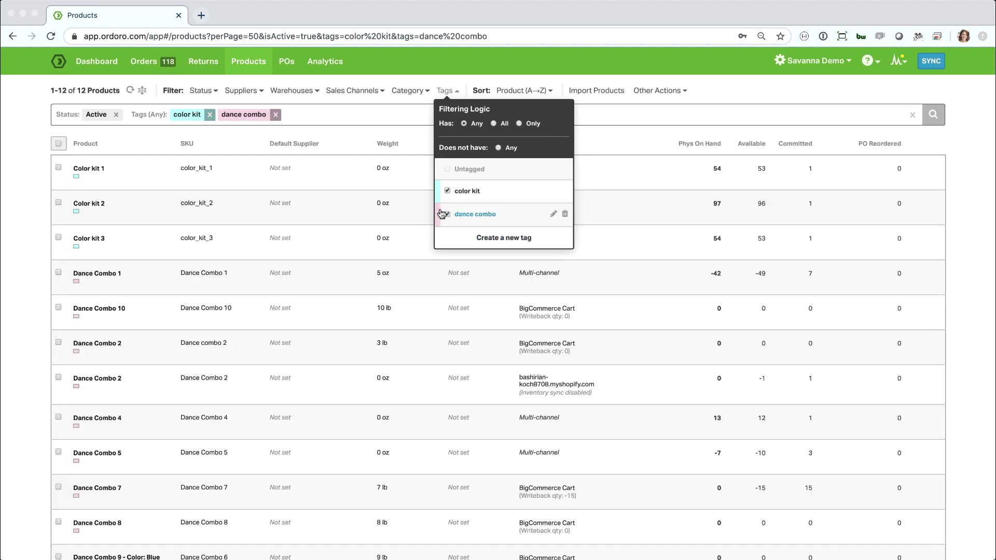
{"action": "mouse_move", "coordinate": [187, 308]}
{"action": "scroll", "coordinate": [187, 331], "scroll_direction": "down", "scroll_amount": 3}
{"action": "scroll", "coordinate": [188, 331], "scroll_direction": "up", "scroll_amount": 3}
{"action": "left_click", "coordinate": [510, 148]}
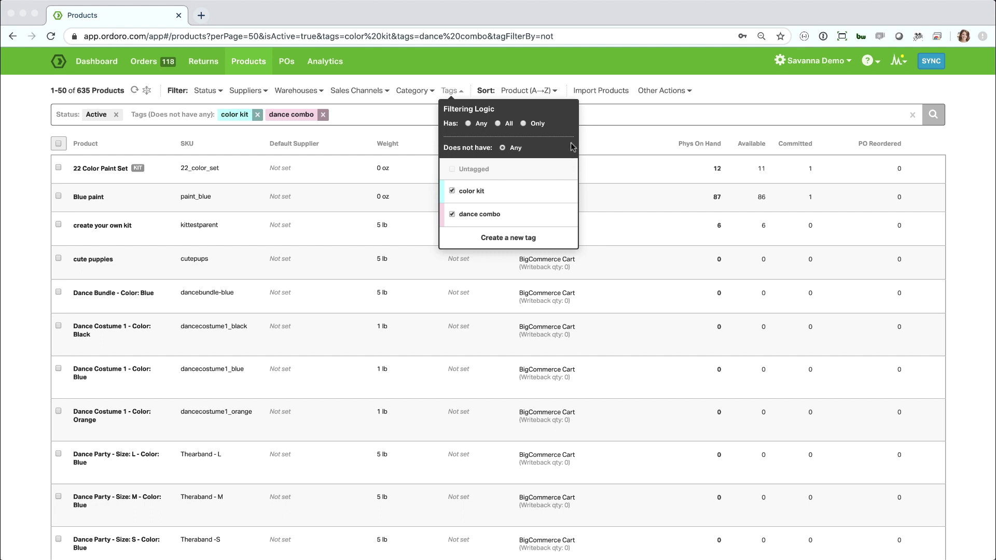
{"action": "left_click", "coordinate": [728, 92]}
{"action": "left_click", "coordinate": [324, 115]}
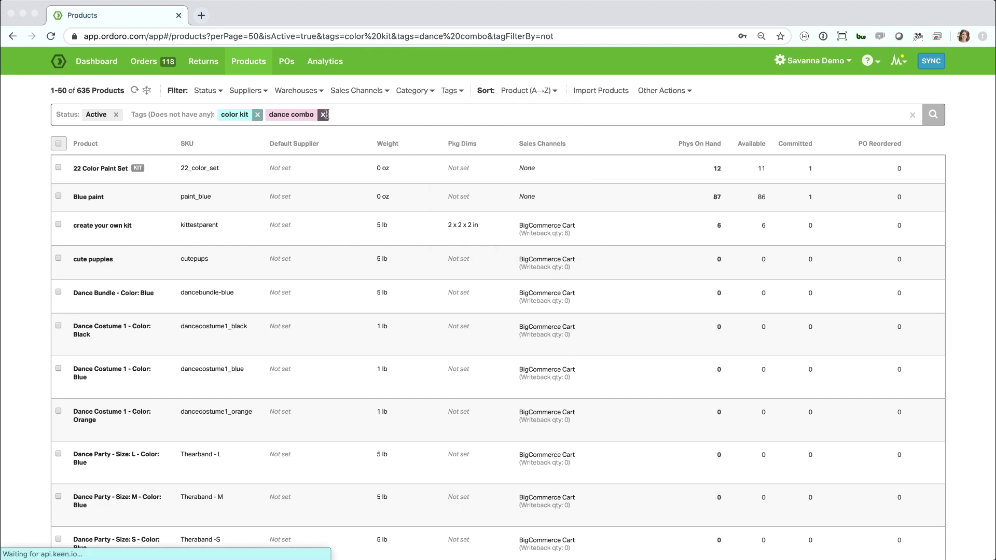
Clear the color kit filter chip and delete the 'color kit' tag, confirming with Yes
{"action": "left_click", "coordinate": [258, 114]}
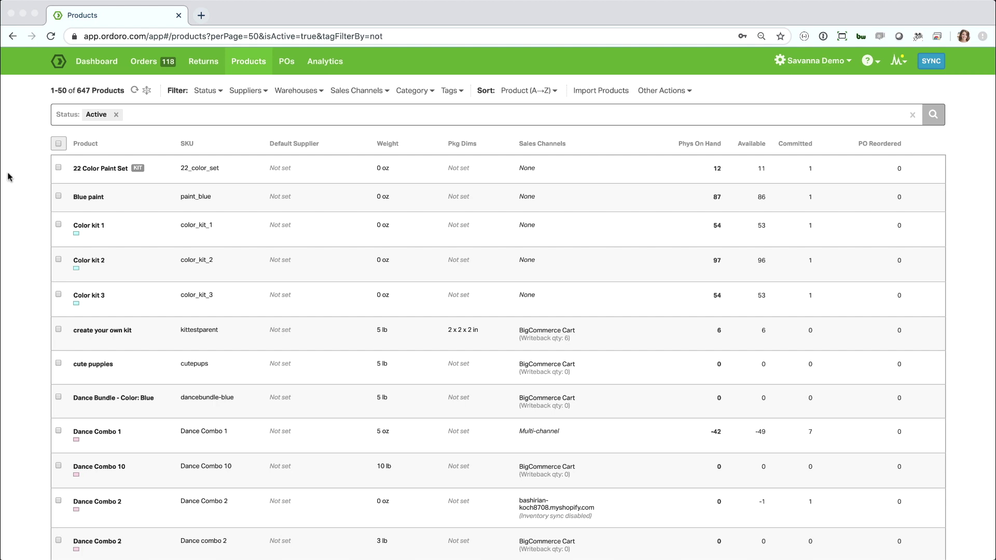
{"action": "left_click", "coordinate": [451, 92]}
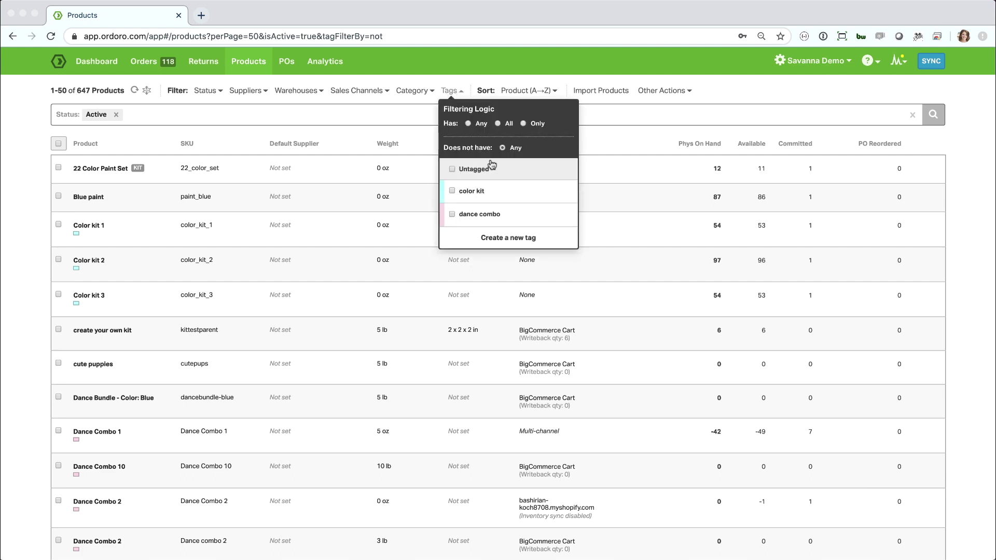
{"action": "mouse_move", "coordinate": [499, 190]}
{"action": "left_click", "coordinate": [570, 193]}
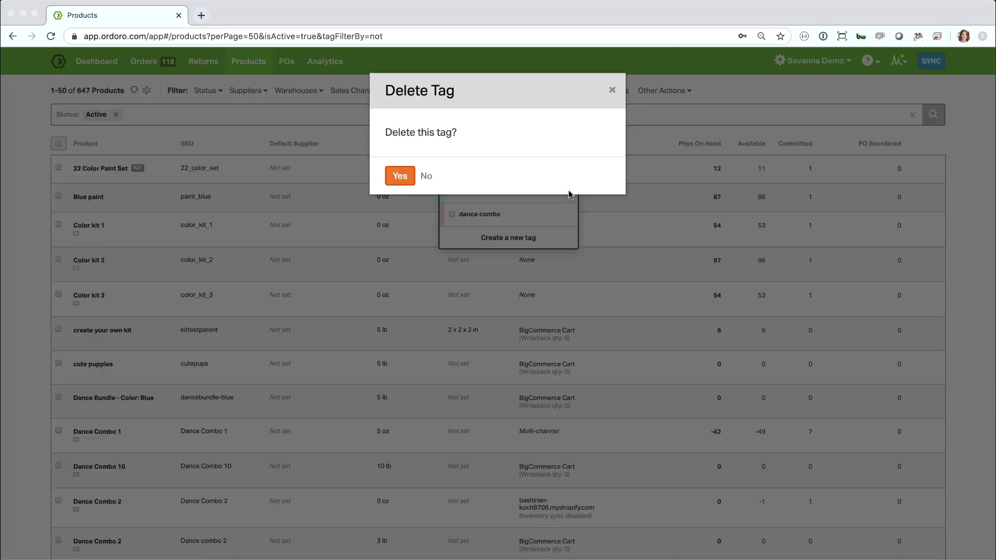
{"action": "left_click", "coordinate": [400, 176]}
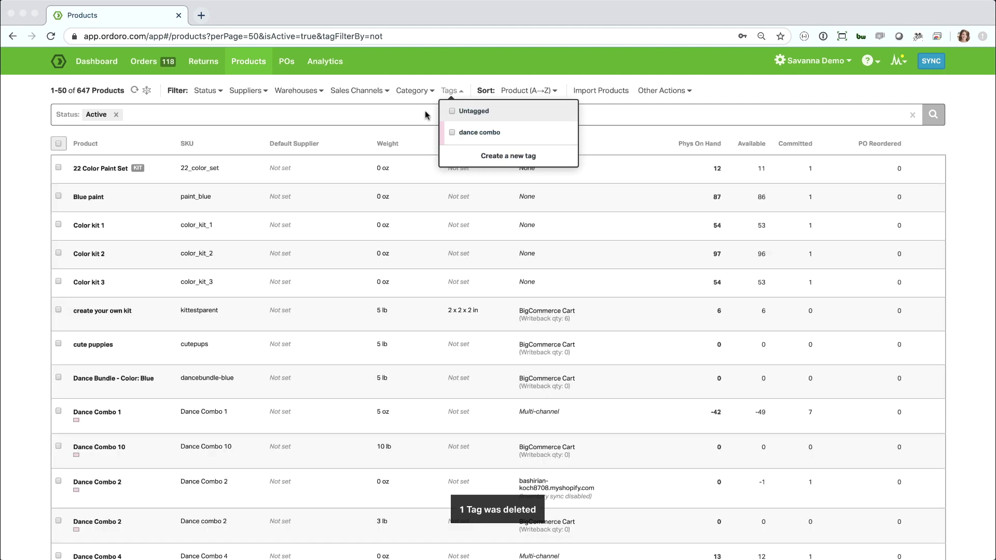
{"action": "mouse_move", "coordinate": [88, 226]}
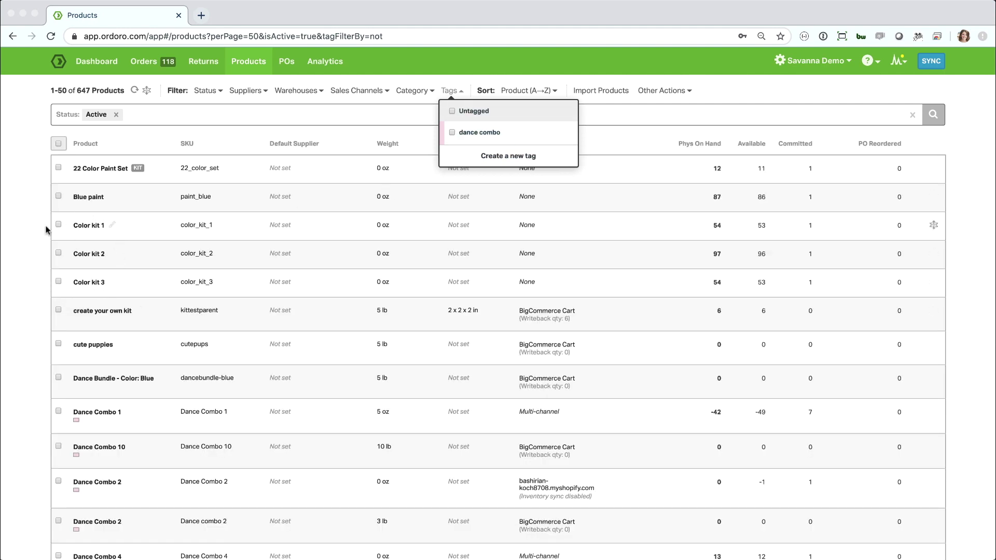
{"action": "left_click", "coordinate": [13, 290]}
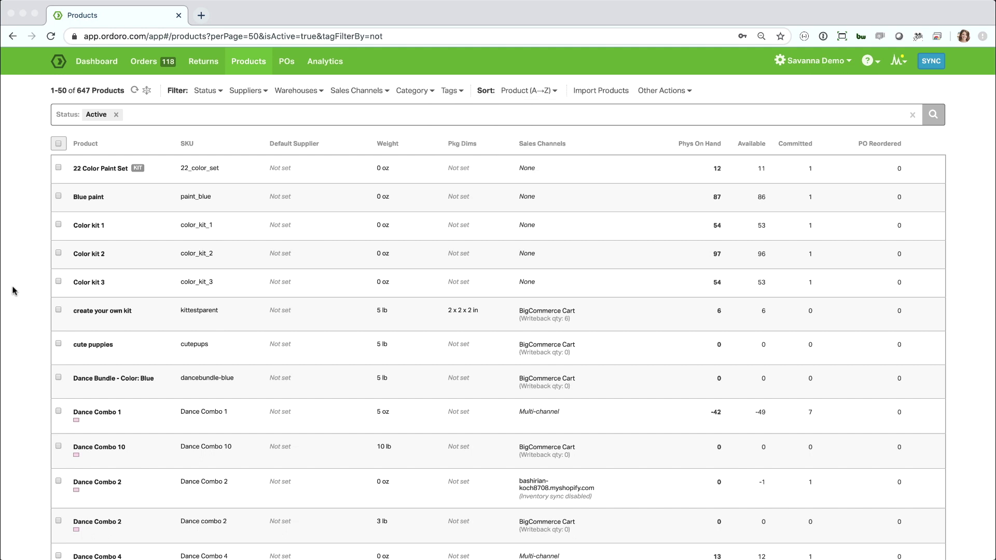